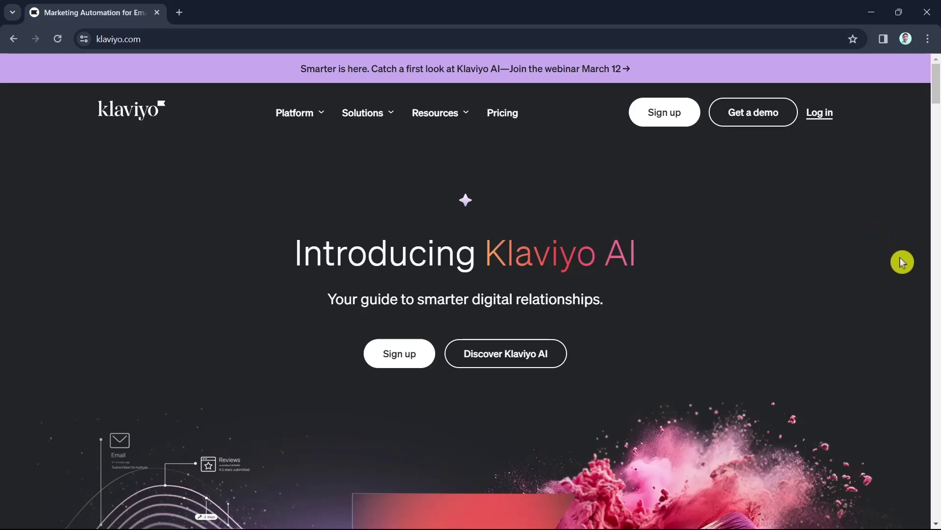
Open Klaviyo's sign-up form, use the suggested autofill email, and enter a password
{"action": "left_click_drag", "start_coordinate": [144, 39], "coordinate": [123, 40]}
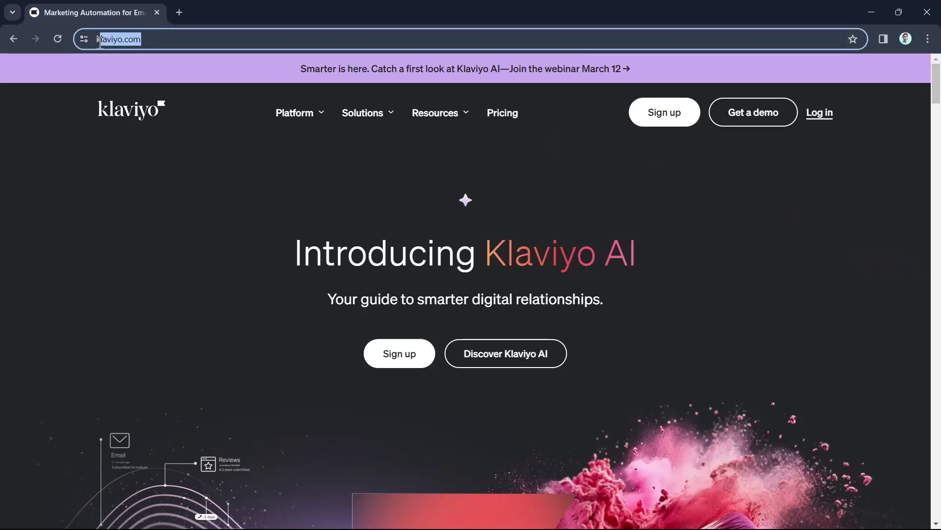
{"action": "left_click", "coordinate": [147, 40]}
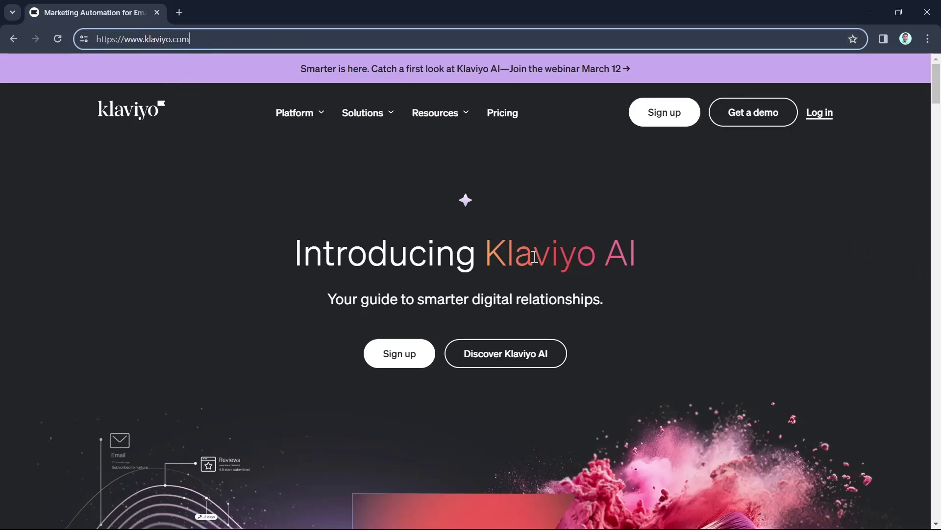
{"action": "scroll", "coordinate": [769, 321], "scroll_direction": "down", "scroll_amount": 4}
{"action": "scroll", "coordinate": [769, 321], "scroll_direction": "down", "scroll_amount": 4}
{"action": "scroll", "coordinate": [815, 326], "scroll_direction": "down", "scroll_amount": 7}
{"action": "scroll", "coordinate": [816, 325], "scroll_direction": "down", "scroll_amount": 7}
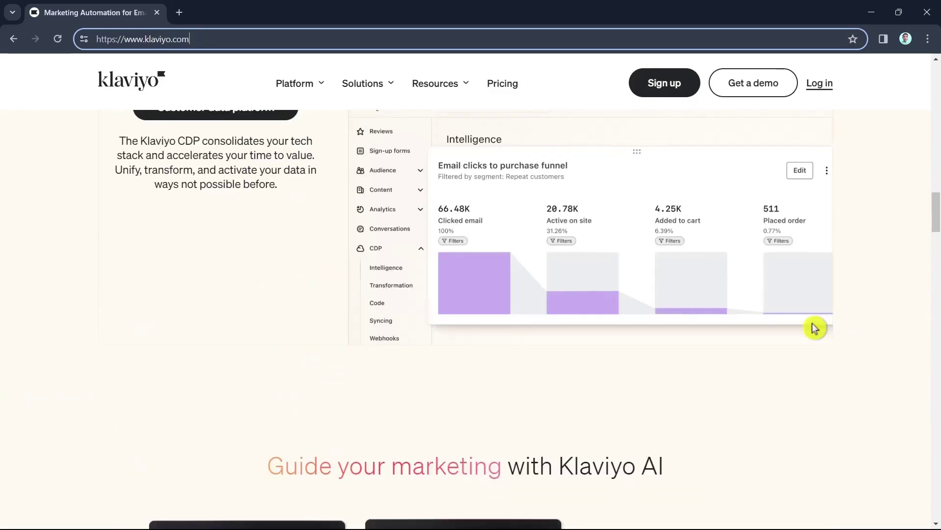
{"action": "scroll", "coordinate": [820, 322], "scroll_direction": "up", "scroll_amount": 8}
{"action": "scroll", "coordinate": [820, 322], "scroll_direction": "up", "scroll_amount": 2}
{"action": "scroll", "coordinate": [820, 321], "scroll_direction": "down", "scroll_amount": 6}
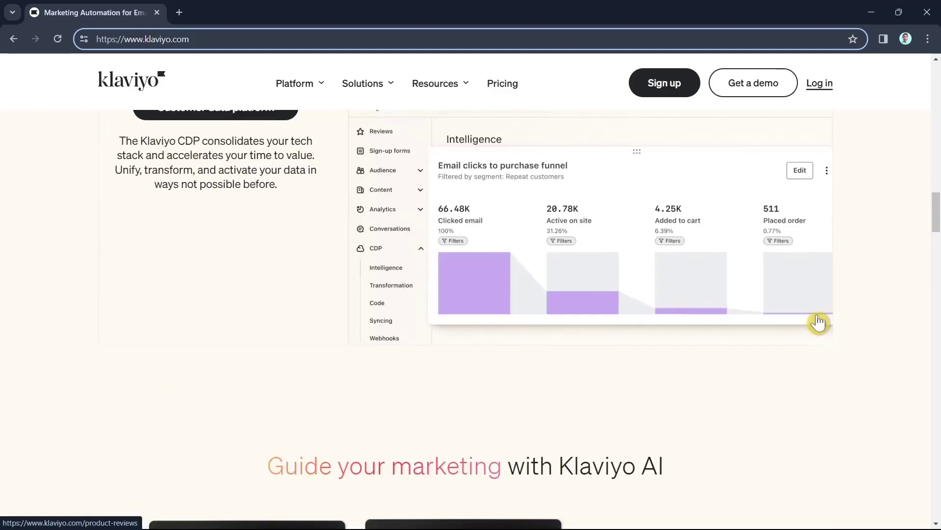
{"action": "scroll", "coordinate": [818, 320], "scroll_direction": "down", "scroll_amount": 5}
{"action": "scroll", "coordinate": [815, 316], "scroll_direction": "up", "scroll_amount": 6}
{"action": "scroll", "coordinate": [815, 314], "scroll_direction": "up", "scroll_amount": 6}
{"action": "scroll", "coordinate": [813, 311], "scroll_direction": "up", "scroll_amount": 1}
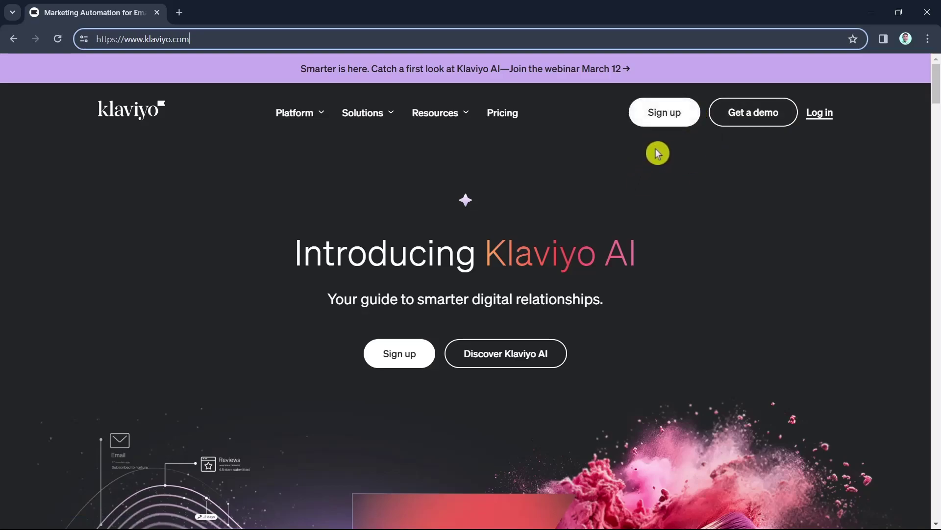
{"action": "left_click", "coordinate": [663, 122]}
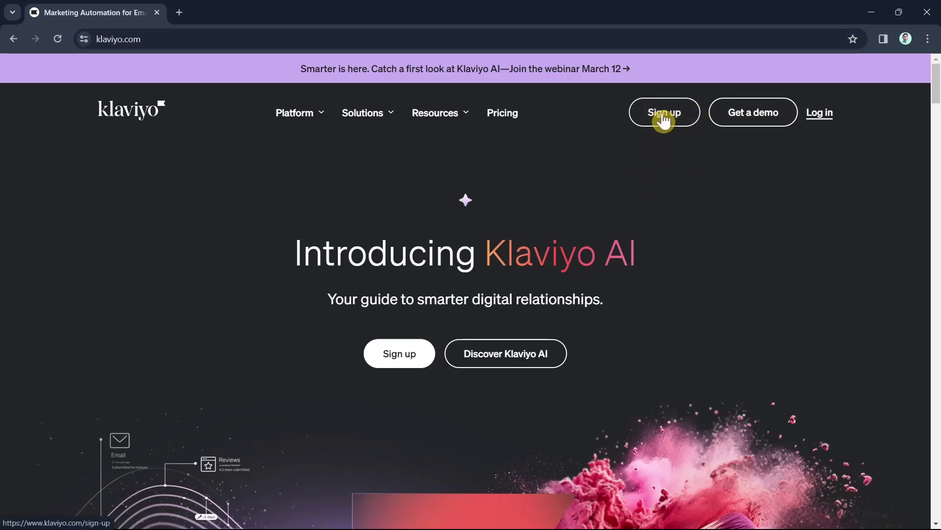
{"action": "left_click", "coordinate": [663, 122]}
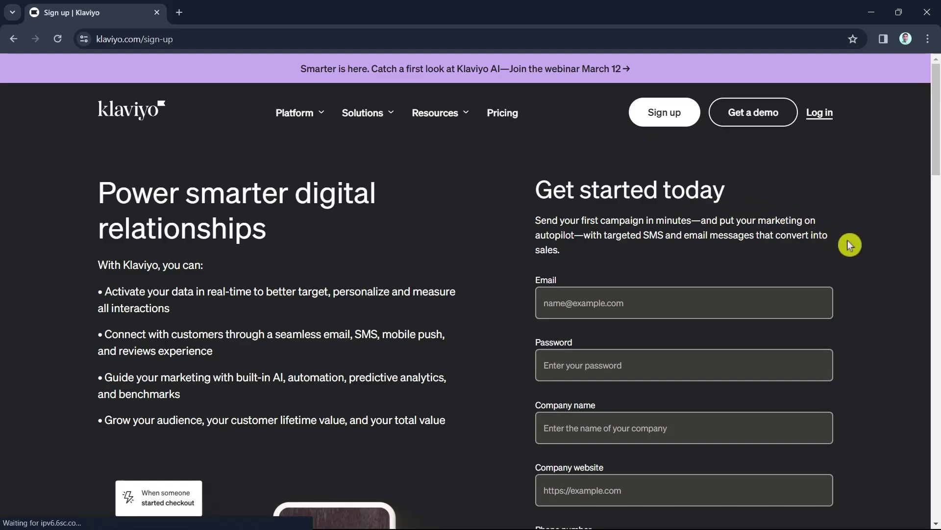
{"action": "scroll", "coordinate": [868, 277], "scroll_direction": "down", "scroll_amount": 2}
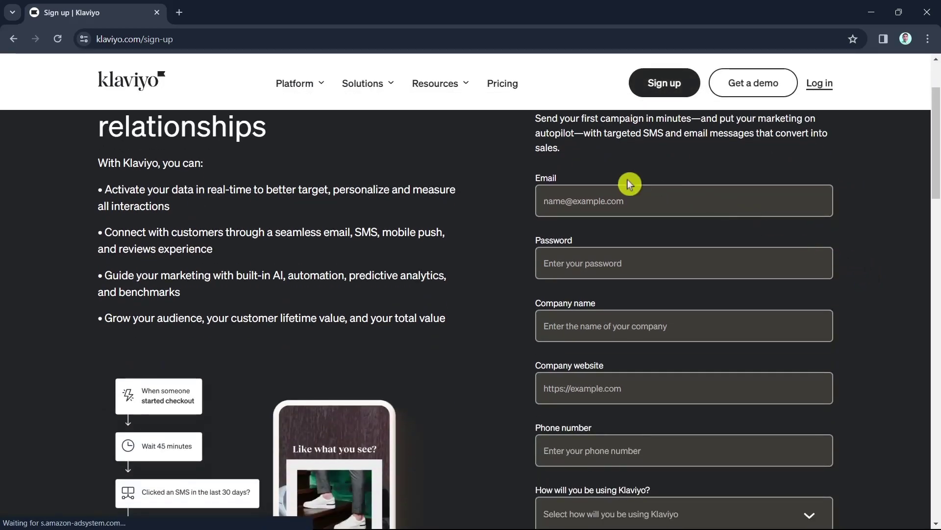
{"action": "scroll", "coordinate": [780, 282], "scroll_direction": "down", "scroll_amount": 2}
{"action": "scroll", "coordinate": [780, 280], "scroll_direction": "up", "scroll_amount": 3}
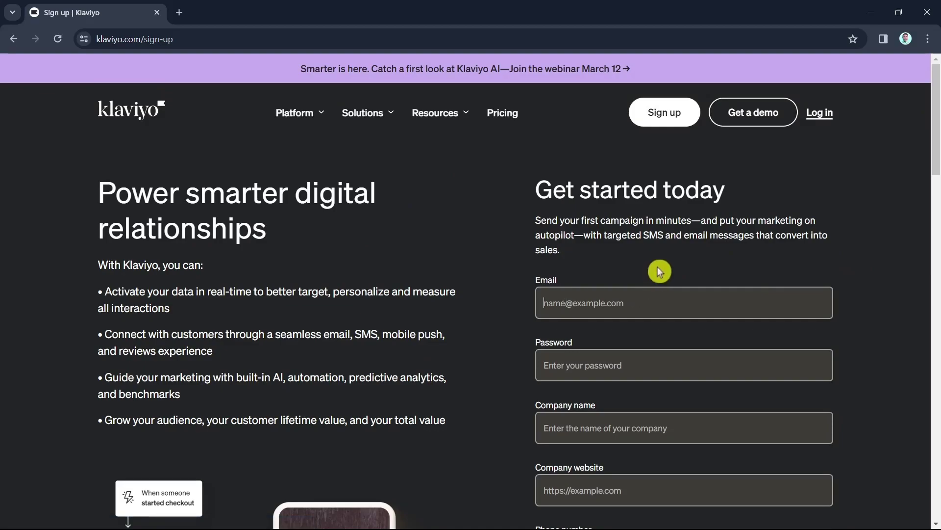
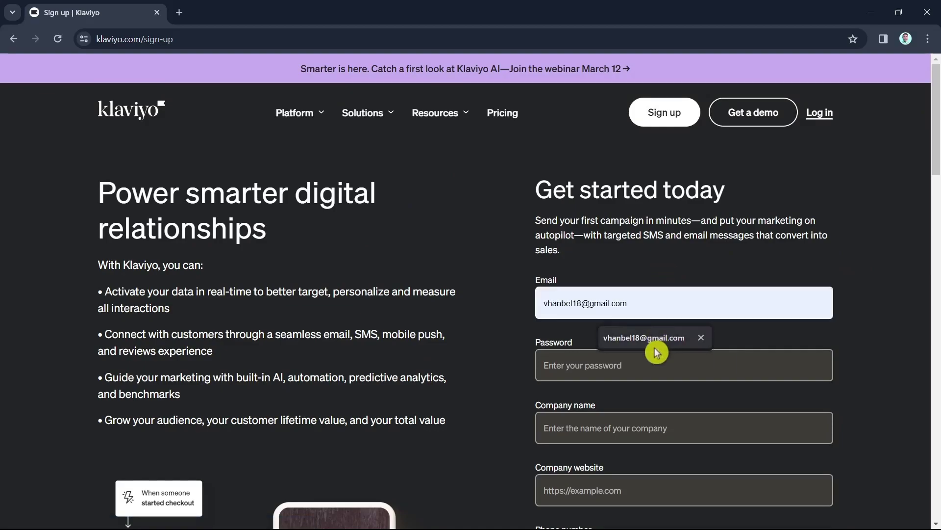
{"action": "left_click", "coordinate": [647, 337]}
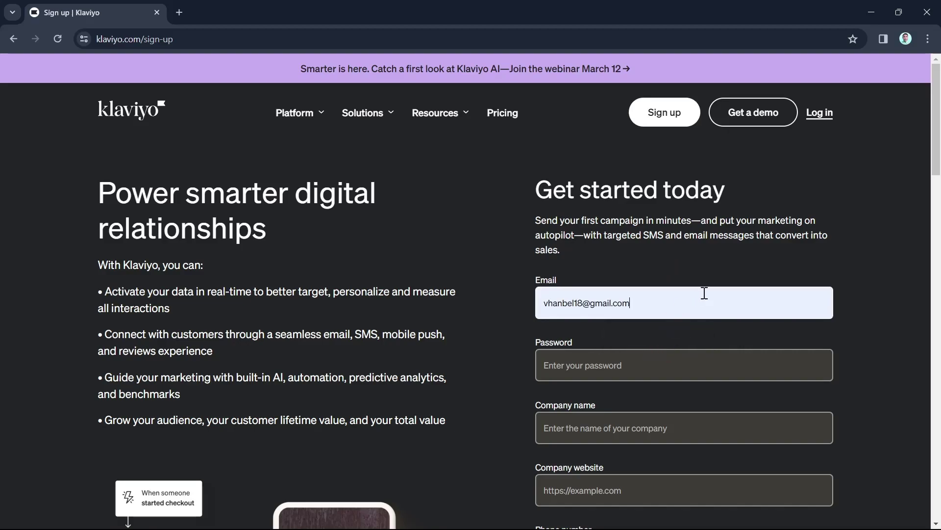
{"action": "scroll", "coordinate": [712, 292], "scroll_direction": "down", "scroll_amount": 1}
{"action": "scroll", "coordinate": [712, 292], "scroll_direction": "down", "scroll_amount": 1}
{"action": "left_click", "coordinate": [642, 270]}
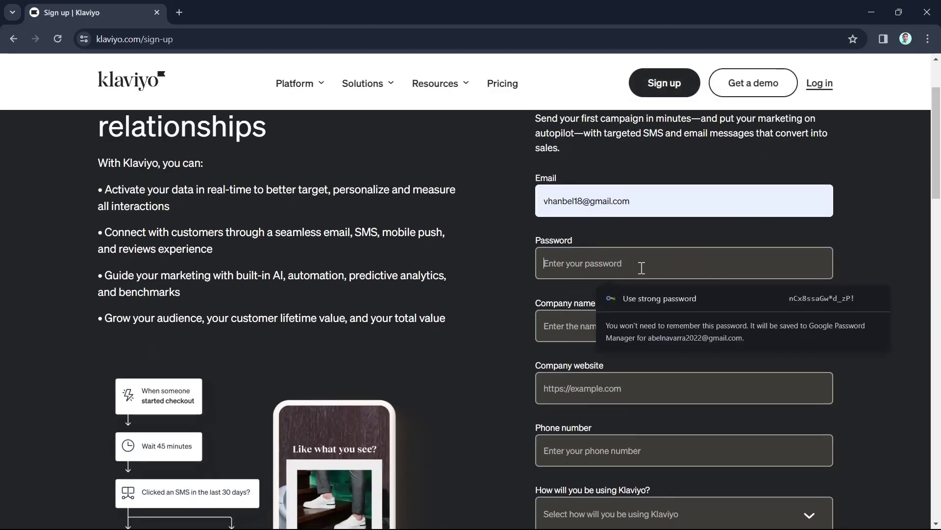
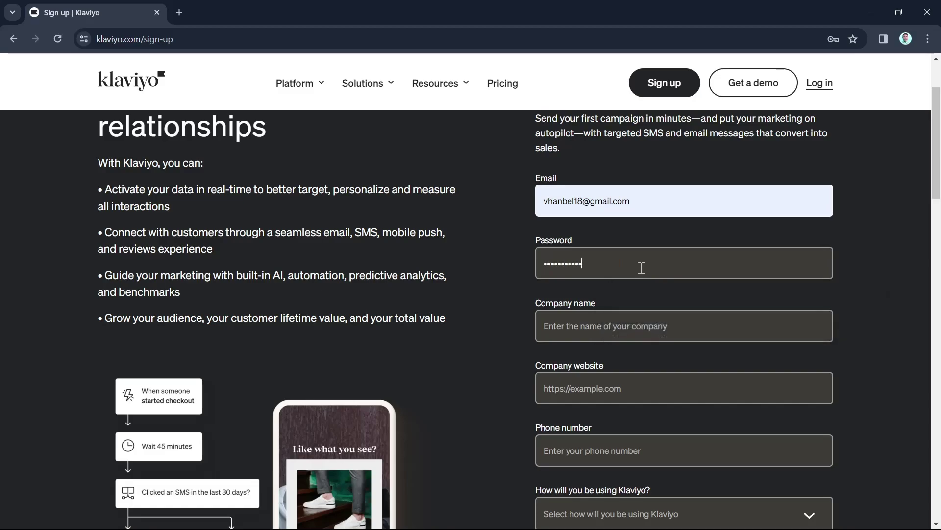
{"action": "left_click", "coordinate": [618, 322]}
{"action": "type", "text": "Quick How To"}
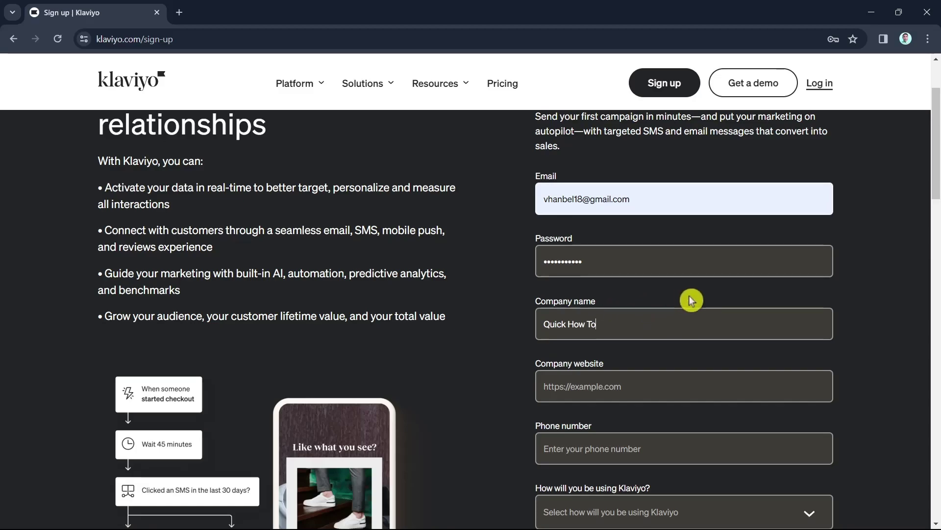
{"action": "scroll", "coordinate": [690, 294], "scroll_direction": "down", "scroll_amount": 2}
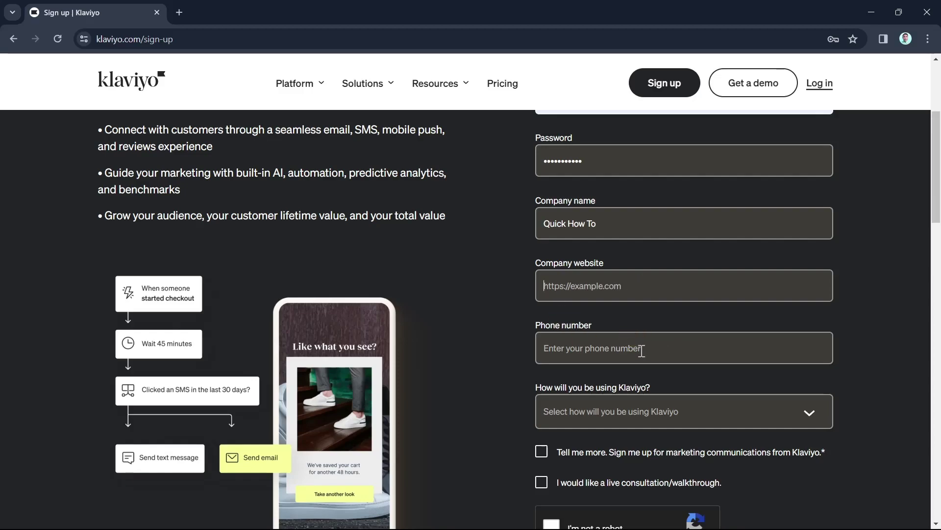
{"action": "left_click", "coordinate": [640, 349]}
{"action": "left_click", "coordinate": [617, 280]}
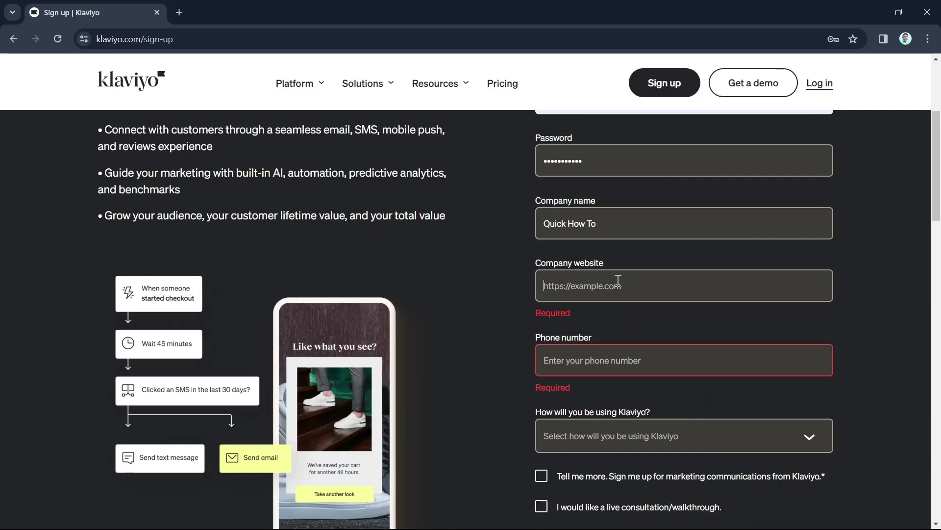
{"action": "type", "text": "abelnavarra.mystrikingly.com"}
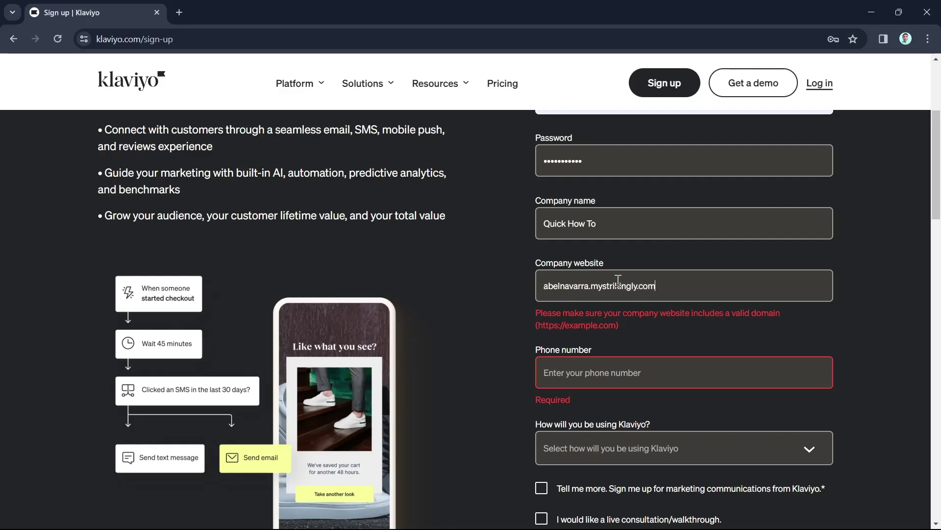
{"action": "left_click", "coordinate": [604, 388]}
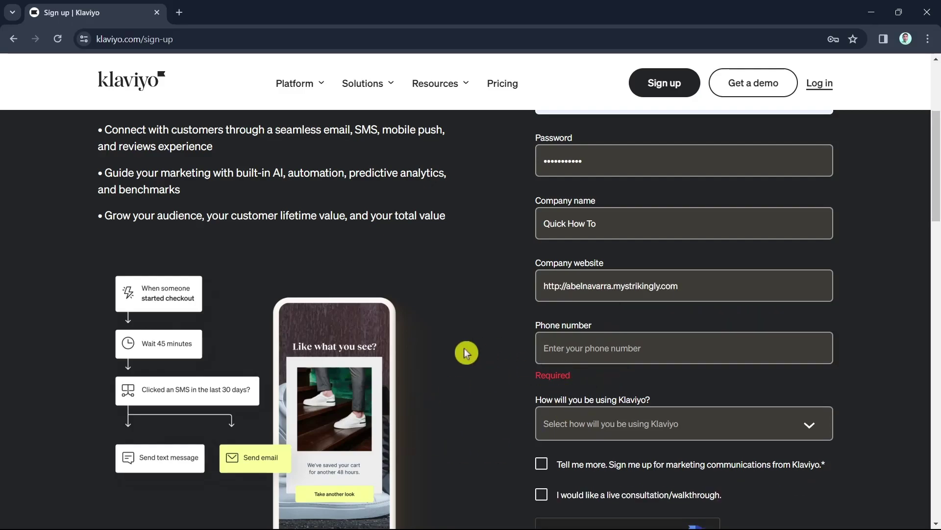
{"action": "left_click", "coordinate": [717, 283]}
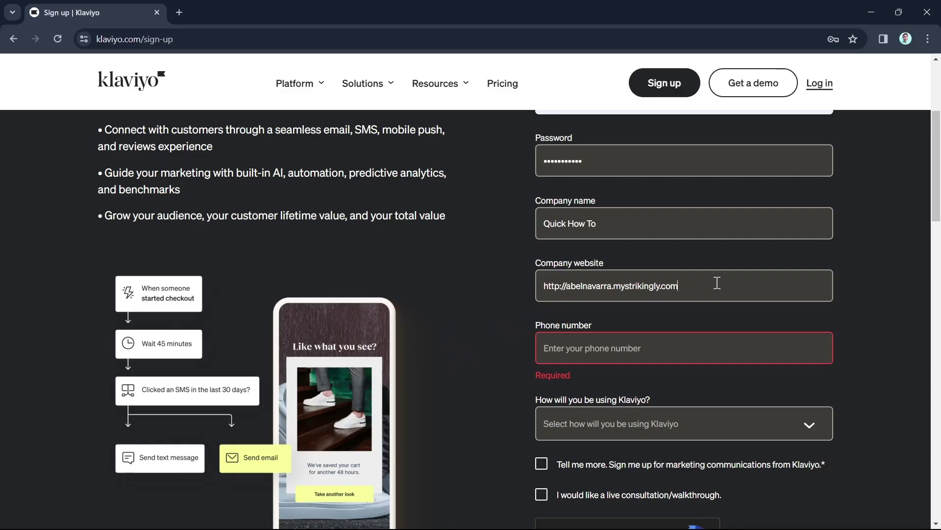
{"action": "scroll", "coordinate": [618, 350], "scroll_direction": "down", "scroll_amount": 2}
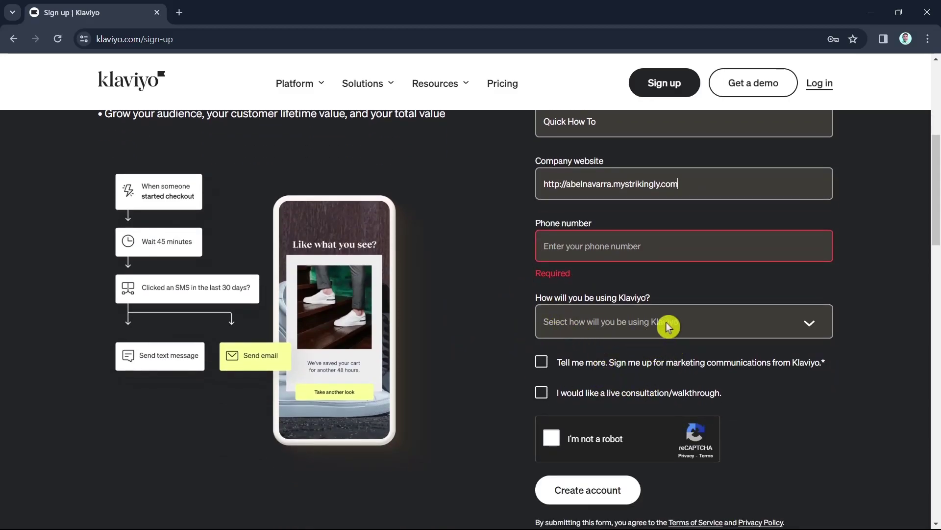
Choose 'For my own business' as usage and tick the marketing and consultation opt-ins
{"action": "left_click", "coordinate": [667, 324]}
{"action": "left_click", "coordinate": [610, 345]}
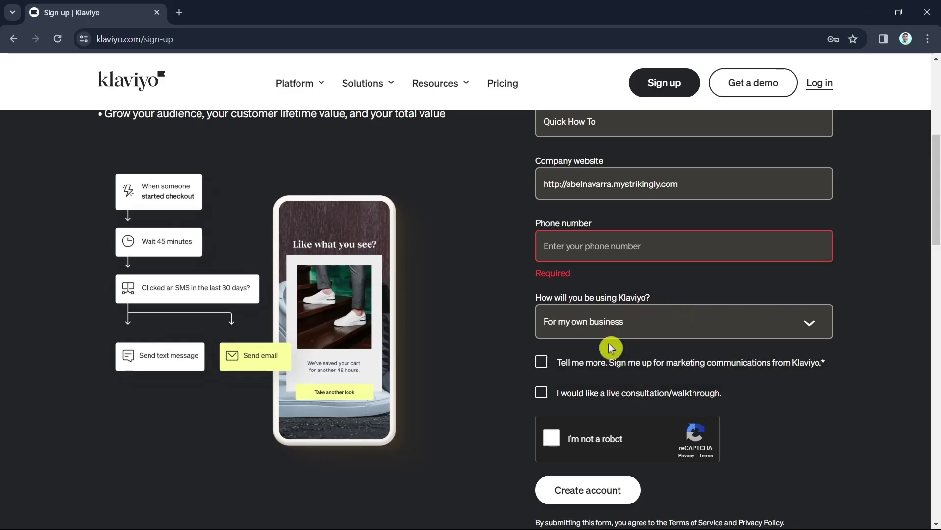
{"action": "scroll", "coordinate": [761, 372], "scroll_direction": "down", "scroll_amount": 3}
{"action": "scroll", "coordinate": [834, 378], "scroll_direction": "up", "scroll_amount": 3}
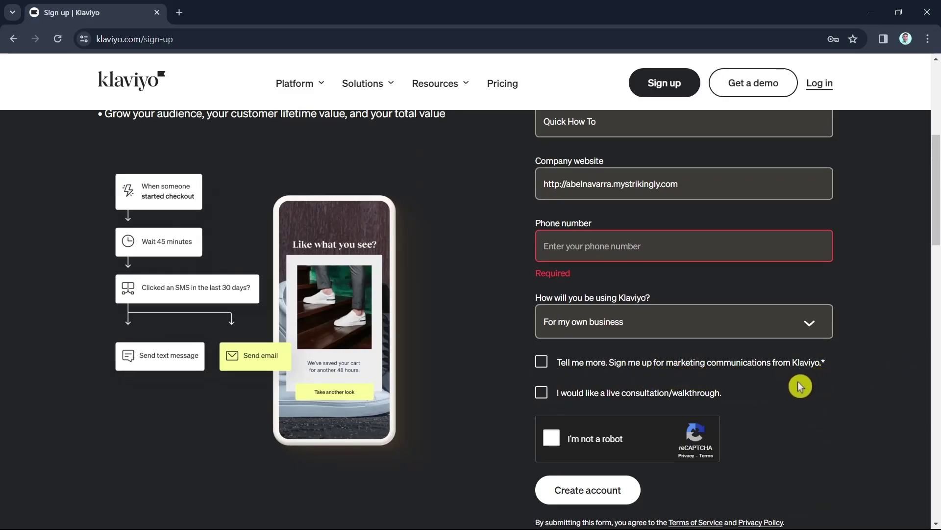
{"action": "left_click", "coordinate": [542, 361]}
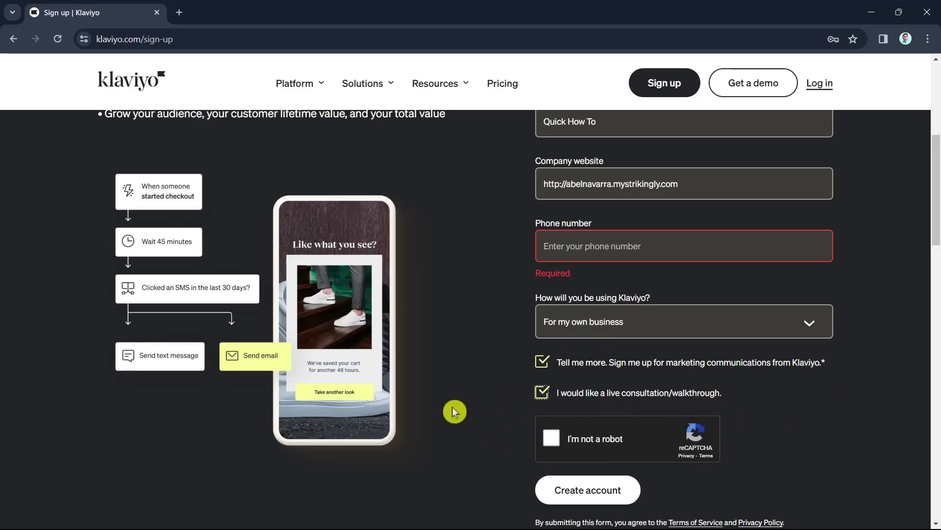
Pass the car-image robot check and submit the form with Create account
{"action": "left_click", "coordinate": [553, 446]}
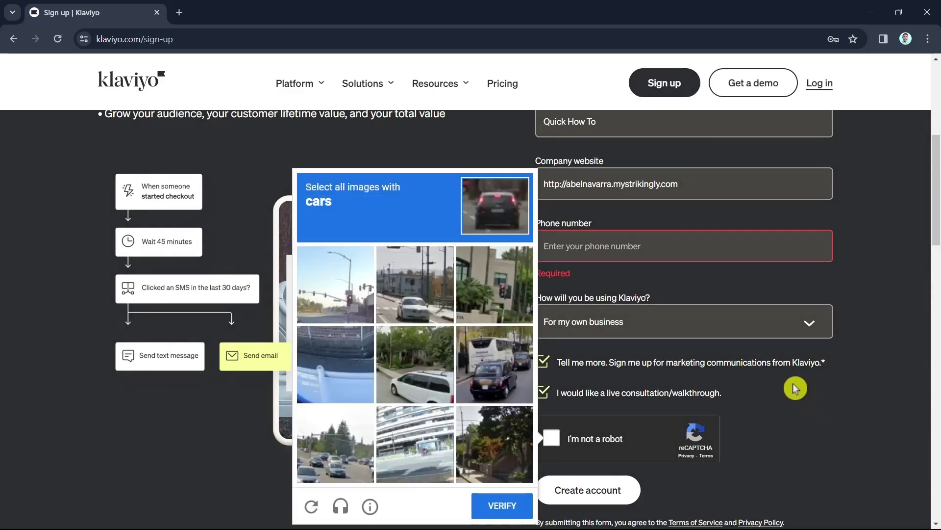
{"action": "left_click", "coordinate": [406, 288]}
{"action": "left_click", "coordinate": [413, 351]}
{"action": "left_click", "coordinate": [502, 375]}
{"action": "left_click", "coordinate": [360, 458]}
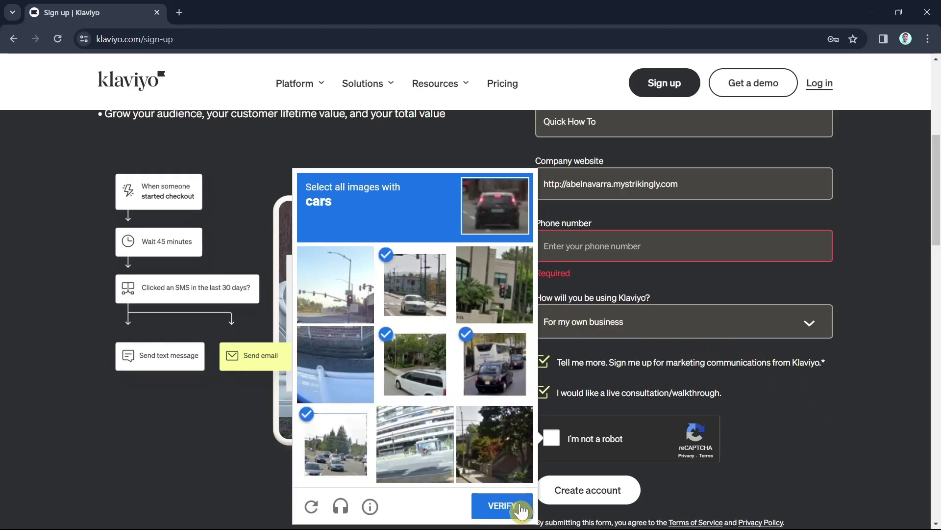
{"action": "left_click", "coordinate": [515, 506]}
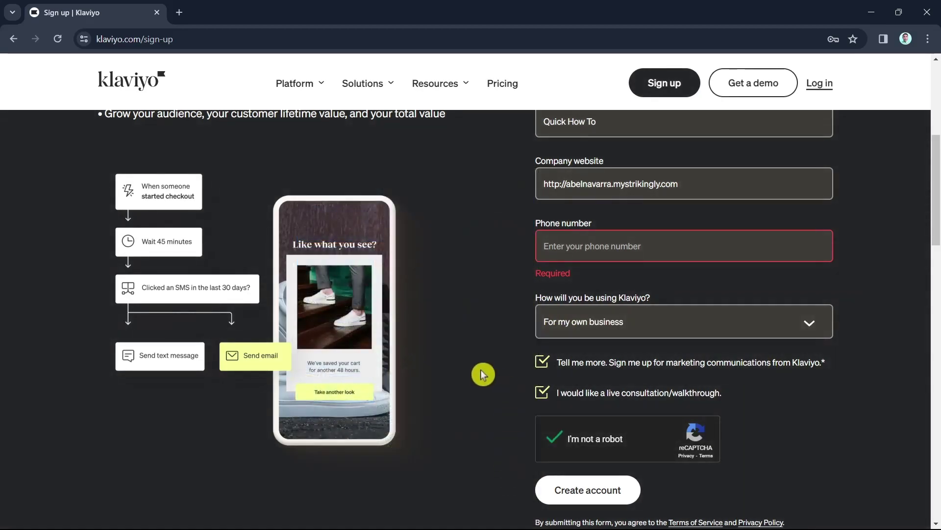
{"action": "scroll", "coordinate": [809, 426], "scroll_direction": "up", "scroll_amount": 3}
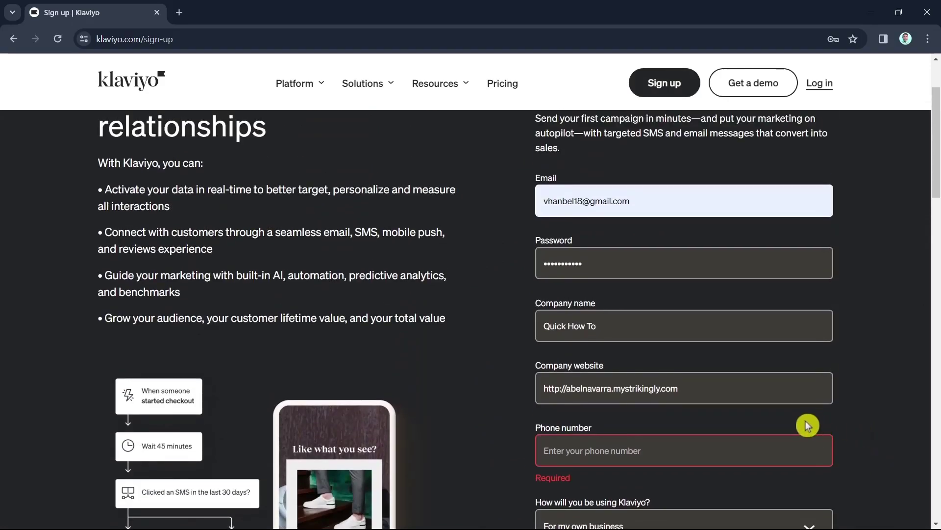
{"action": "scroll", "coordinate": [809, 427], "scroll_direction": "down", "scroll_amount": 4}
{"action": "left_click", "coordinate": [570, 393]}
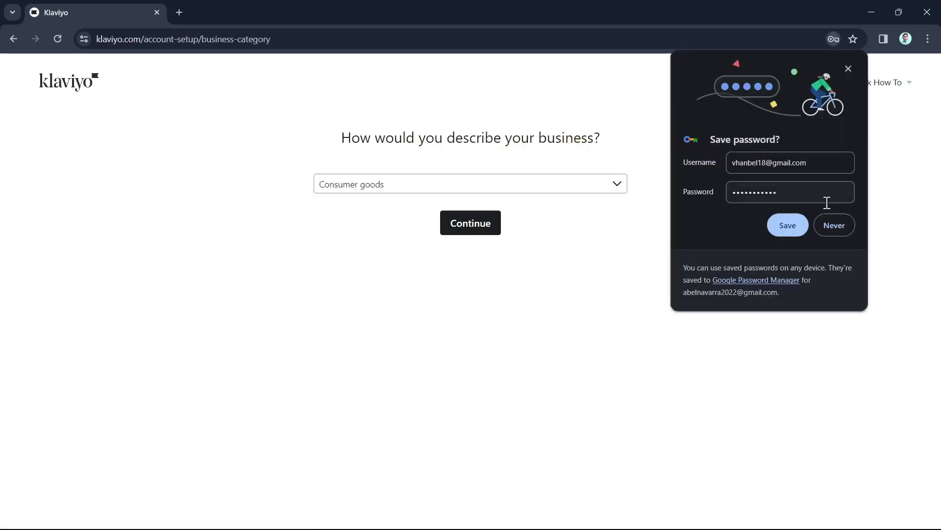
Save the password in Chrome and keep Consumer goods after browsing the category list
{"action": "left_click", "coordinate": [790, 224]}
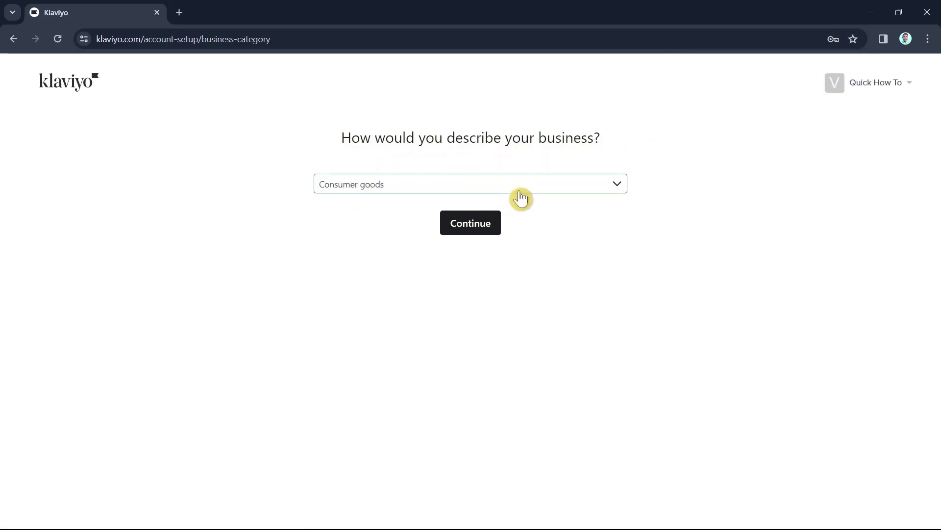
{"action": "left_click", "coordinate": [615, 188]}
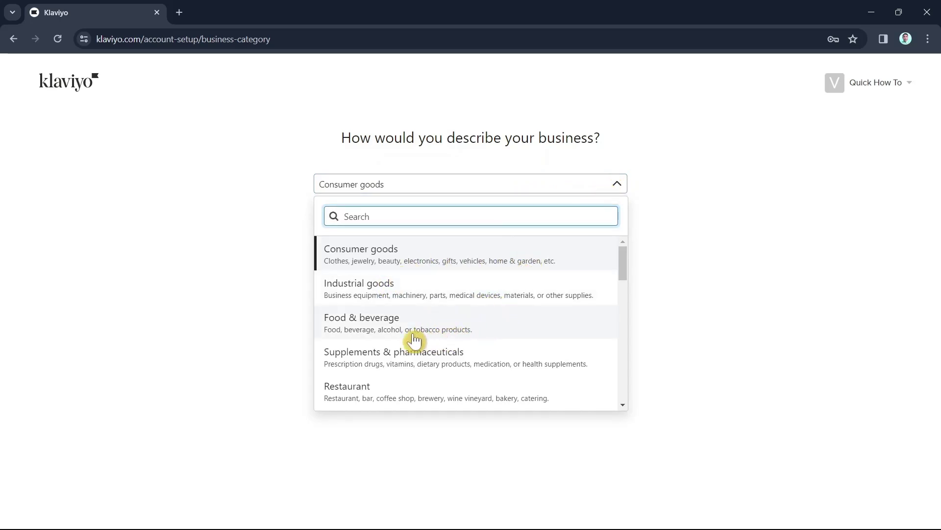
{"action": "scroll", "coordinate": [464, 362], "scroll_direction": "down", "scroll_amount": 4}
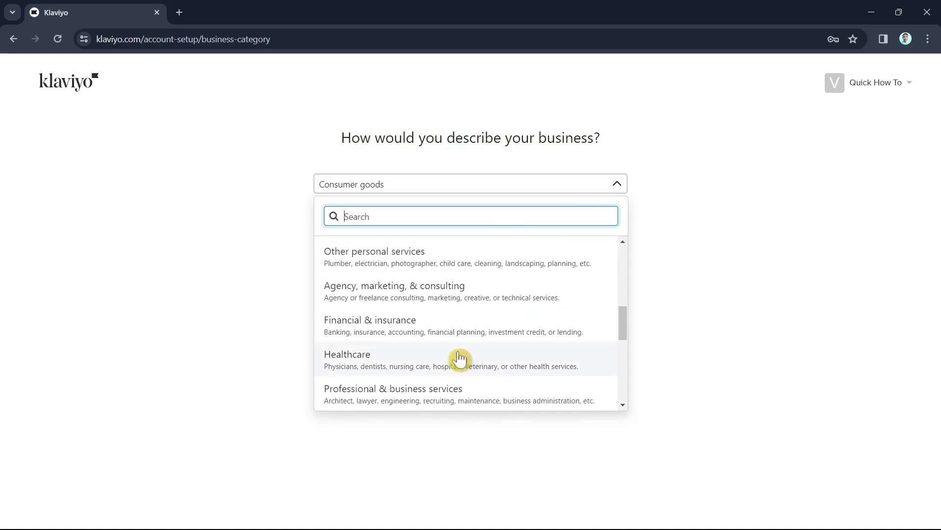
{"action": "scroll", "coordinate": [459, 358], "scroll_direction": "down", "scroll_amount": 3}
{"action": "scroll", "coordinate": [460, 359], "scroll_direction": "down", "scroll_amount": 2}
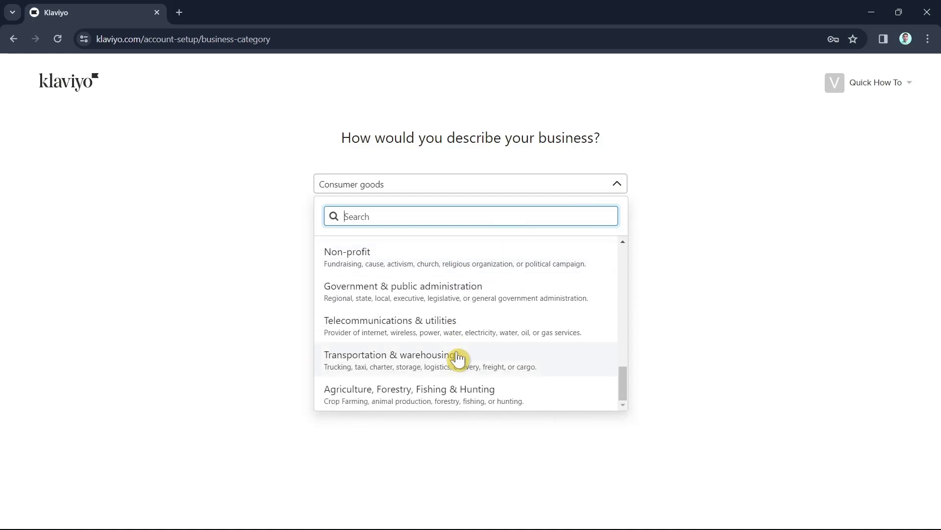
{"action": "scroll", "coordinate": [458, 358], "scroll_direction": "up", "scroll_amount": 3}
{"action": "scroll", "coordinate": [462, 363], "scroll_direction": "up", "scroll_amount": 2}
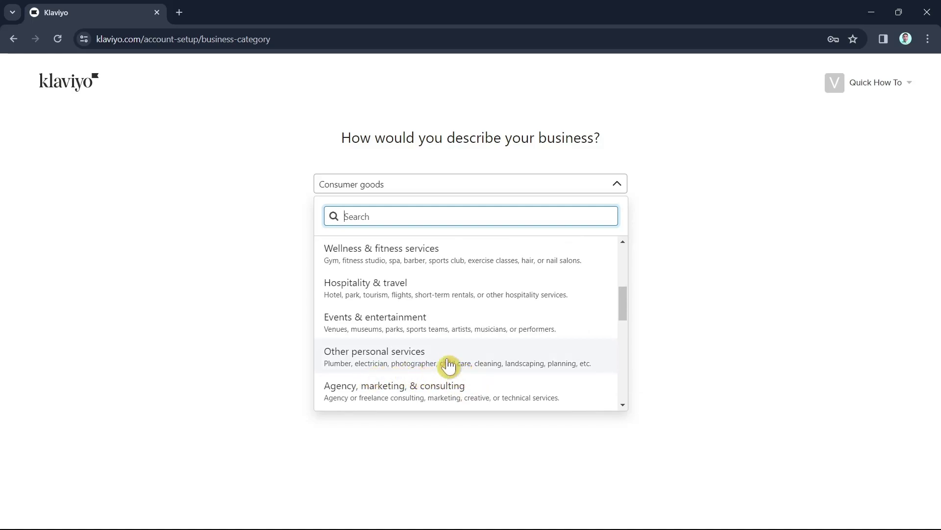
{"action": "scroll", "coordinate": [462, 364], "scroll_direction": "up", "scroll_amount": 3}
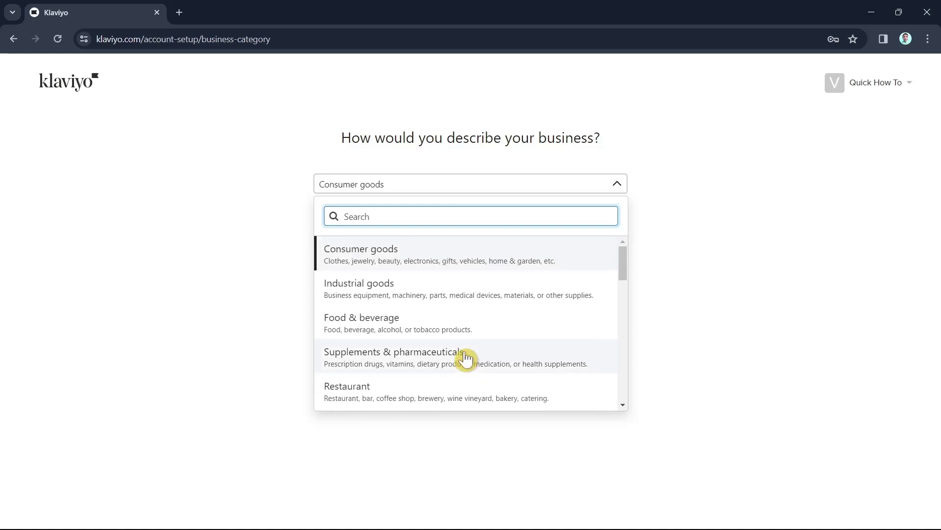
{"action": "left_click", "coordinate": [434, 258]}
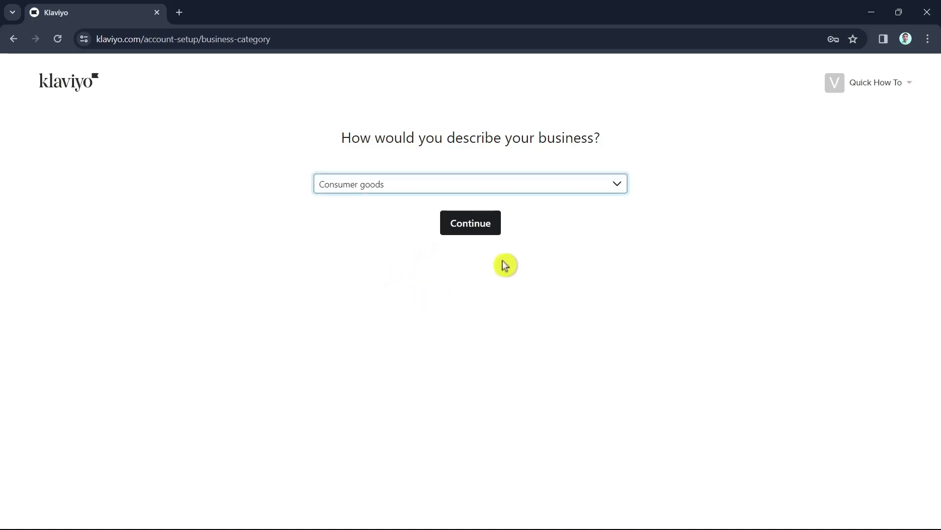
Confirm Consumer goods, then submit 'Sell products online' as the business focus
{"action": "left_click", "coordinate": [486, 229]}
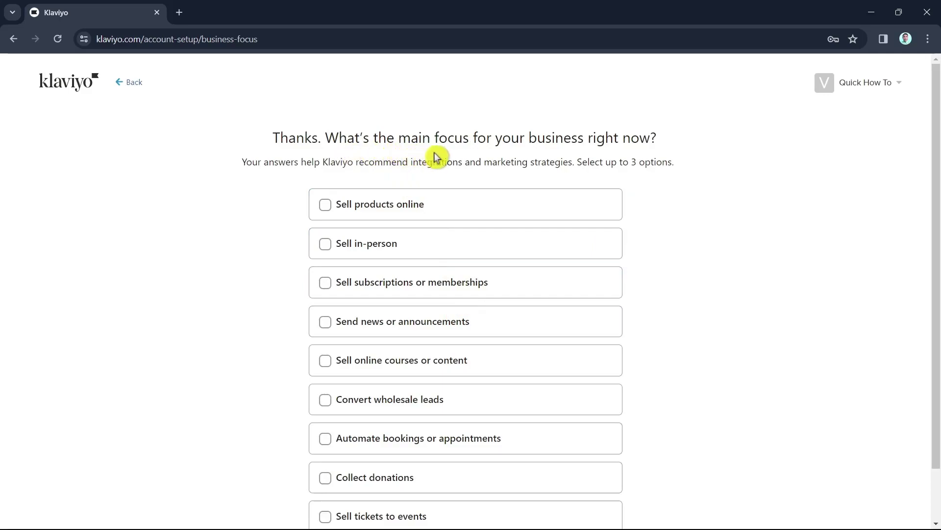
{"action": "scroll", "coordinate": [699, 284], "scroll_direction": "down", "scroll_amount": 2}
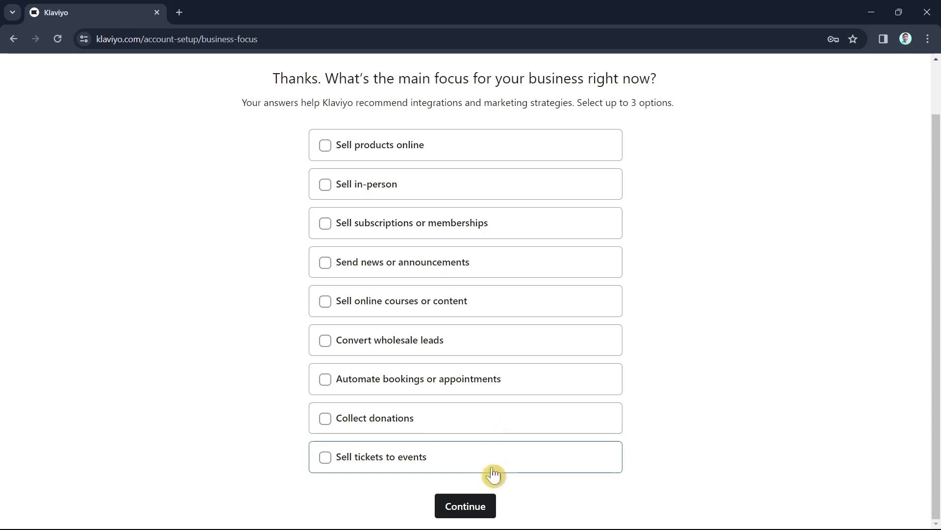
{"action": "left_click", "coordinate": [326, 148]}
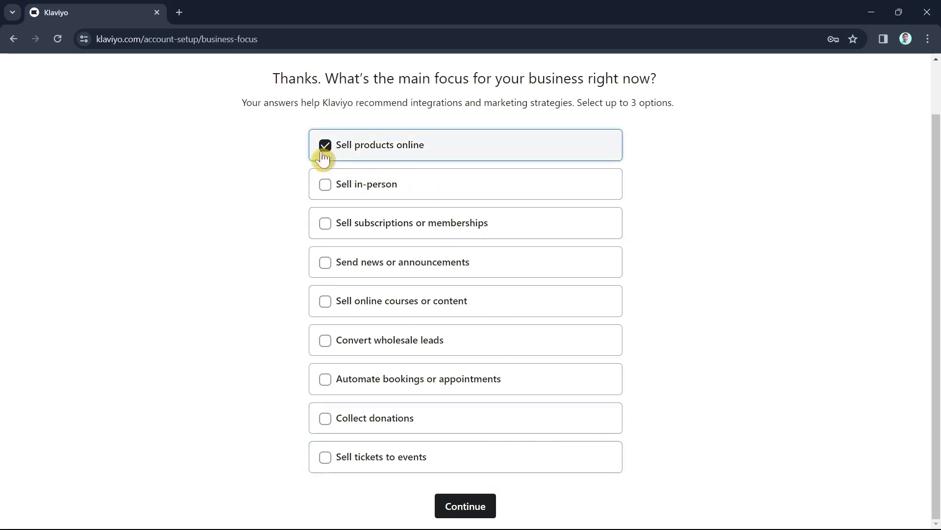
{"action": "left_click", "coordinate": [481, 506]}
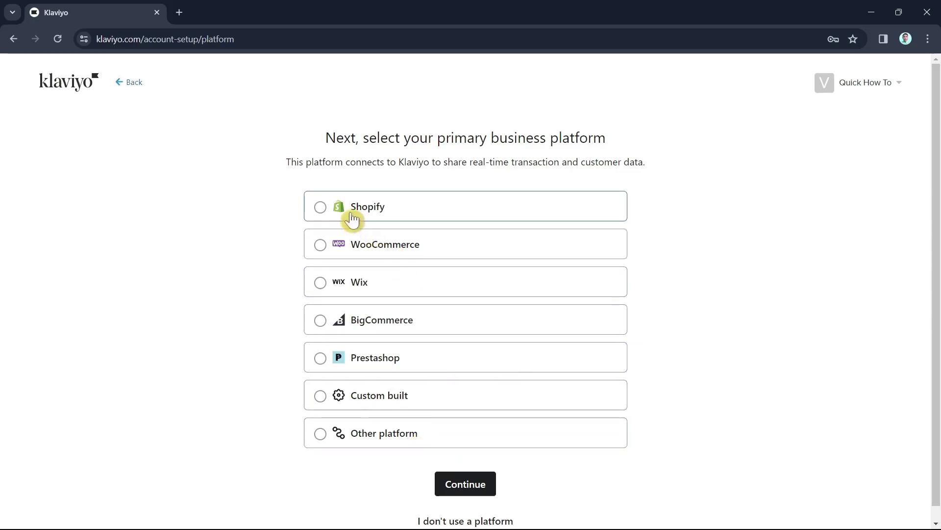
Choose Shopify as the platform and submit store address 6eccb5-dc.myshopify.com
{"action": "left_click", "coordinate": [328, 211]}
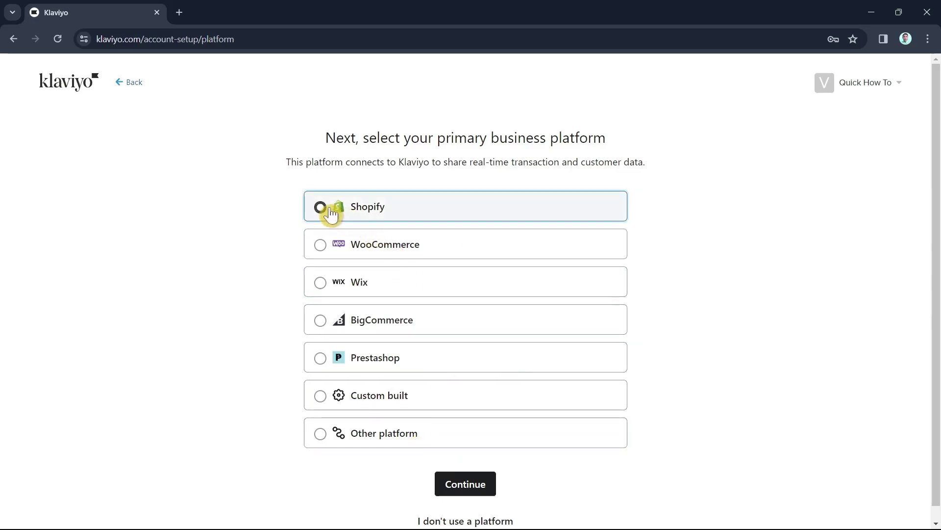
{"action": "left_click", "coordinate": [479, 484]}
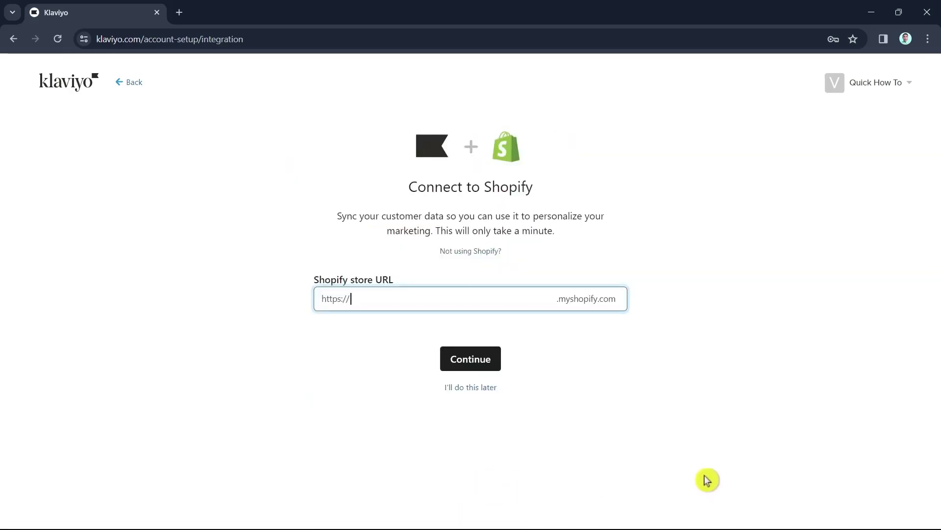
{"action": "left_click", "coordinate": [410, 292]}
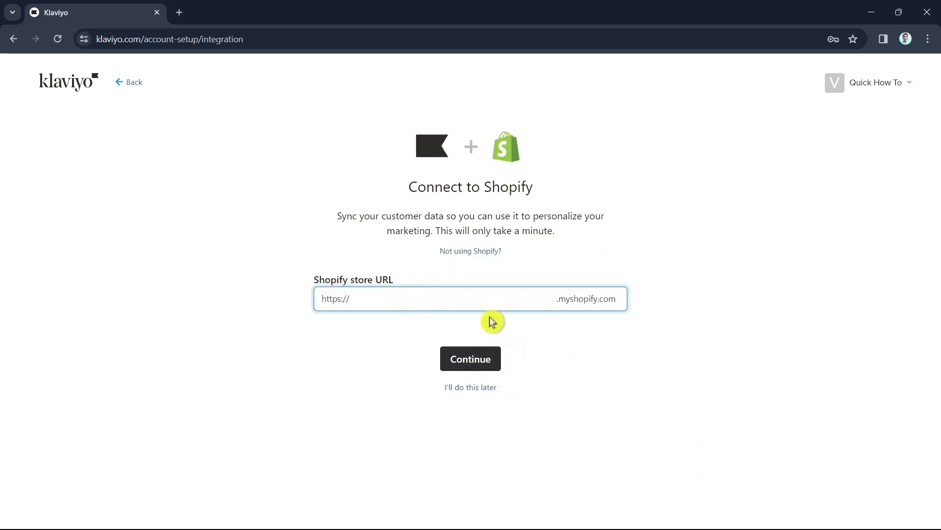
{"action": "type", "text": "6eccb5-dc"}
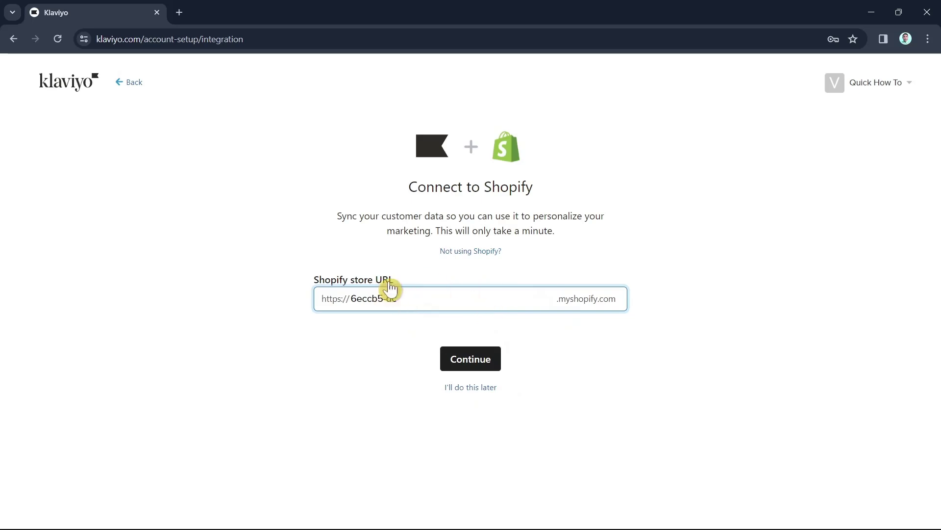
{"action": "left_click", "coordinate": [474, 353]}
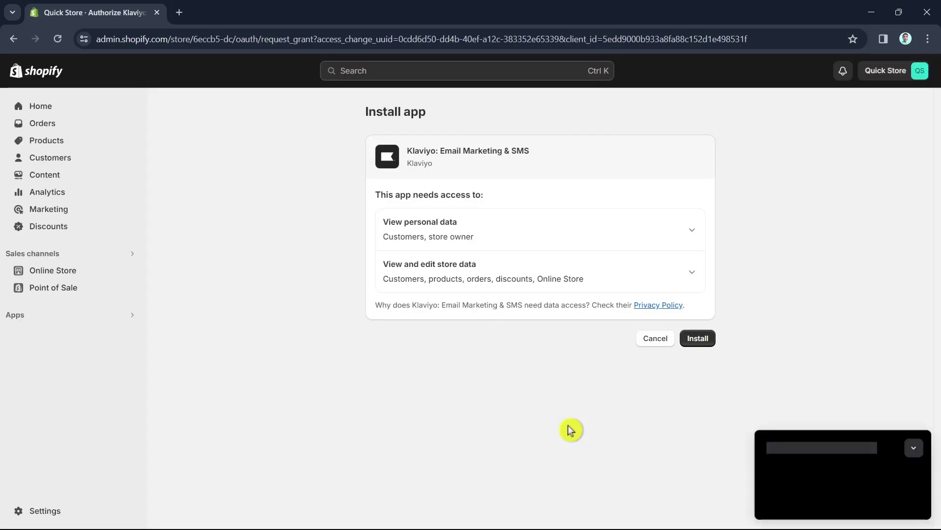
Install the Klaviyo: Email Marketing & SMS app from Shopify's Install app page
{"action": "left_click", "coordinate": [700, 340]}
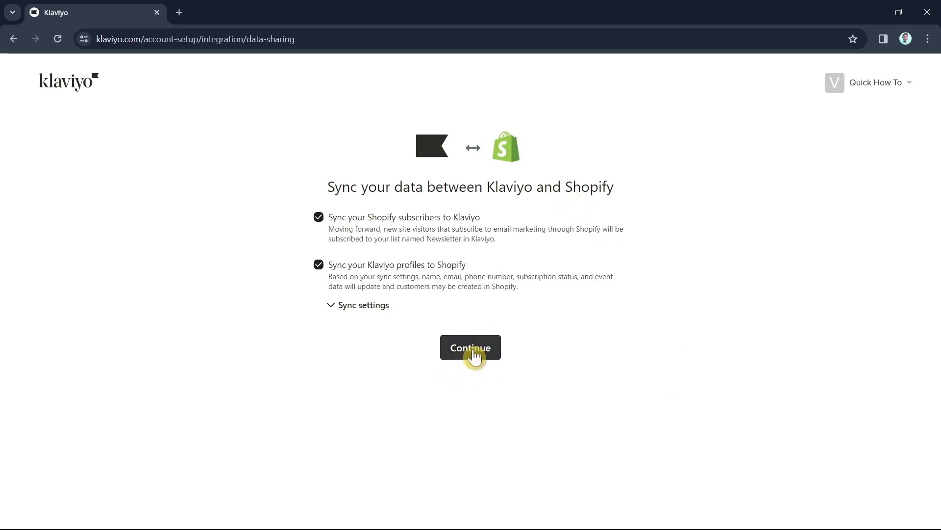
Keep both Shopify sync options checked and continue past the business address form
{"action": "left_click", "coordinate": [443, 347]}
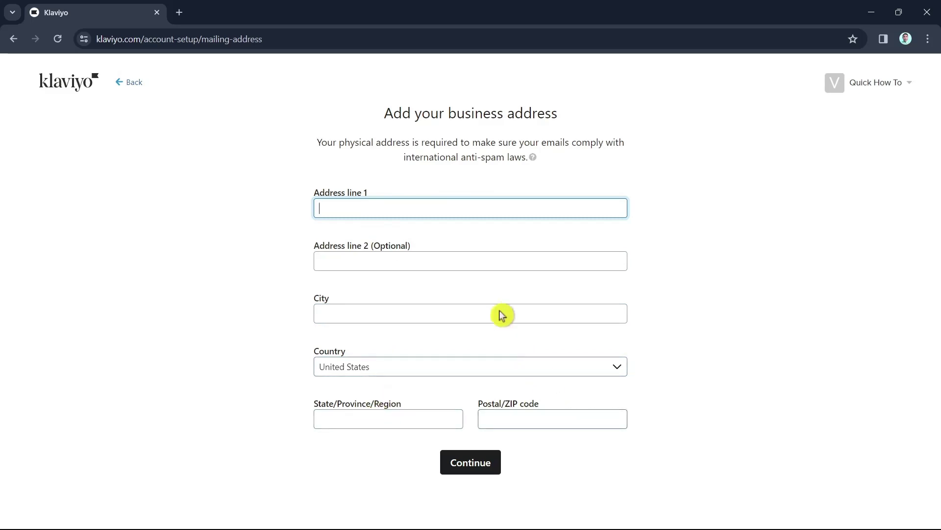
{"action": "left_click", "coordinate": [482, 462]}
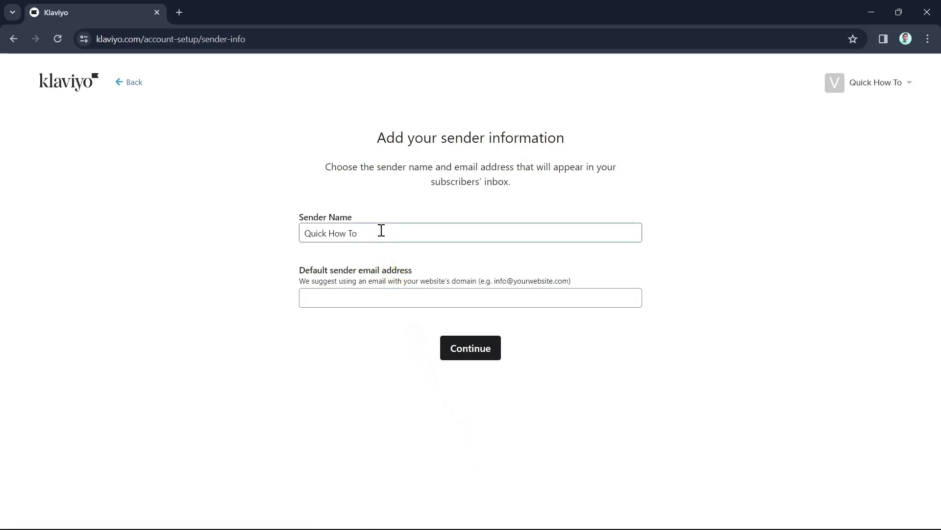
Submit 'Quick How To' as the sender name and choose Email only for subscribers
{"action": "left_click_drag", "start_coordinate": [381, 230], "coordinate": [299, 231]}
{"action": "left_click", "coordinate": [268, 233]}
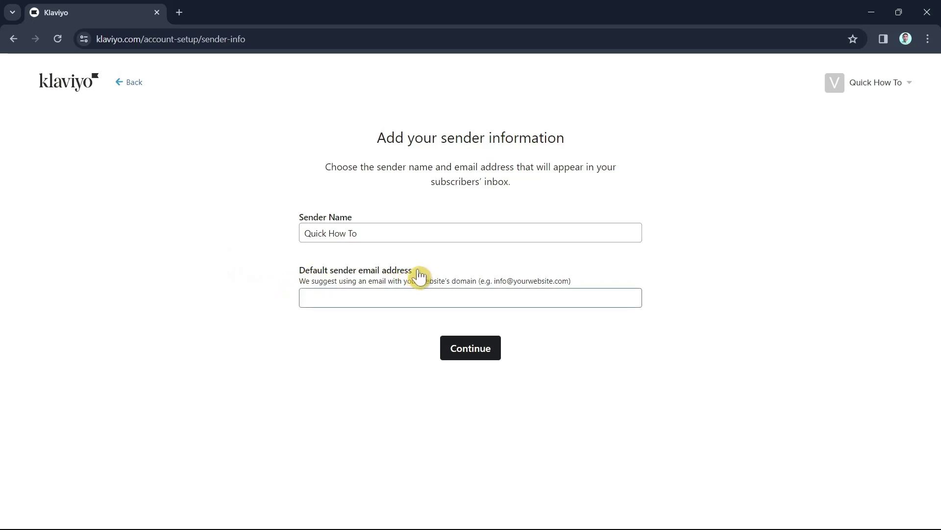
{"action": "left_click", "coordinate": [471, 348]}
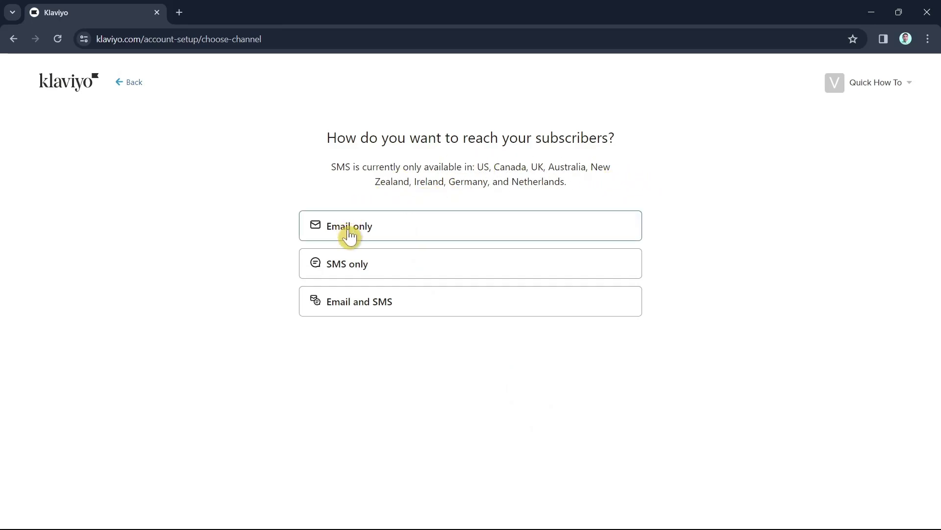
{"action": "left_click", "coordinate": [410, 237]}
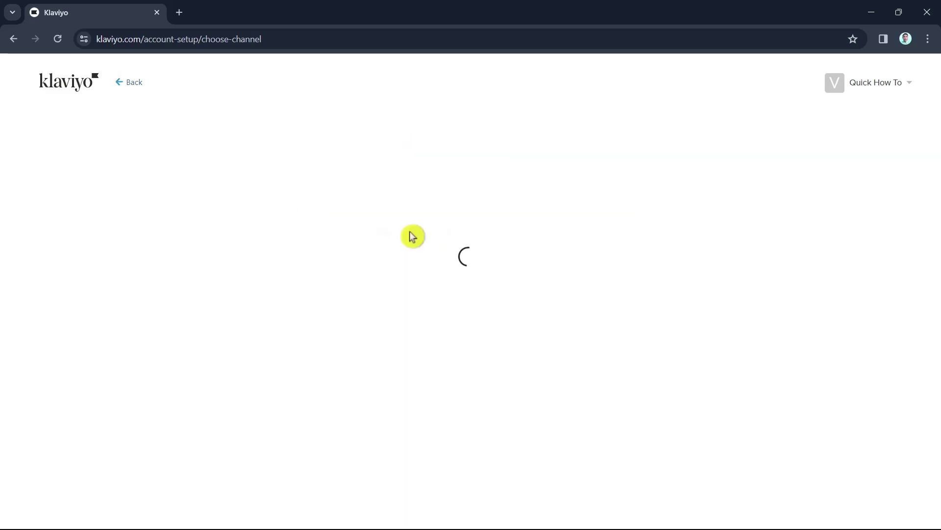